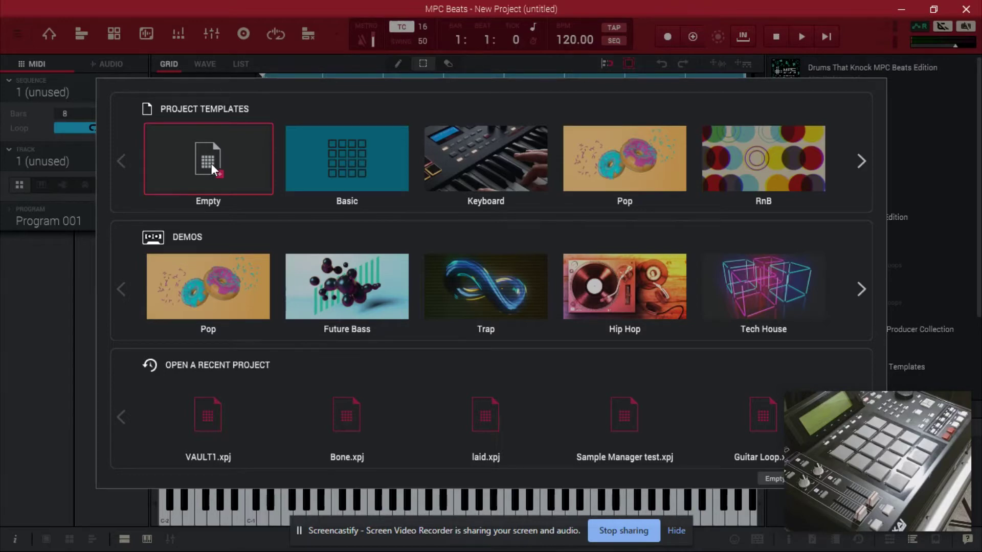
Start from the Empty project template to reach Main Mode with an untitled 8-bar, 120 BPM project
mouse_move(813, 477)
click(766, 479)
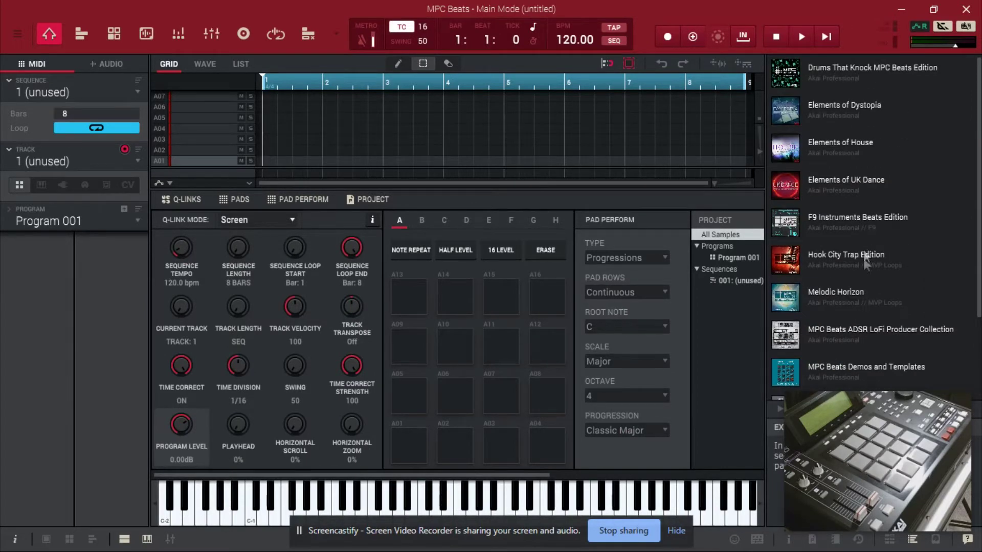
Load DTK Big Bop 87 from Drums That Knock Programs > HipHop > Kit as the track's program
mouse_move(862, 224)
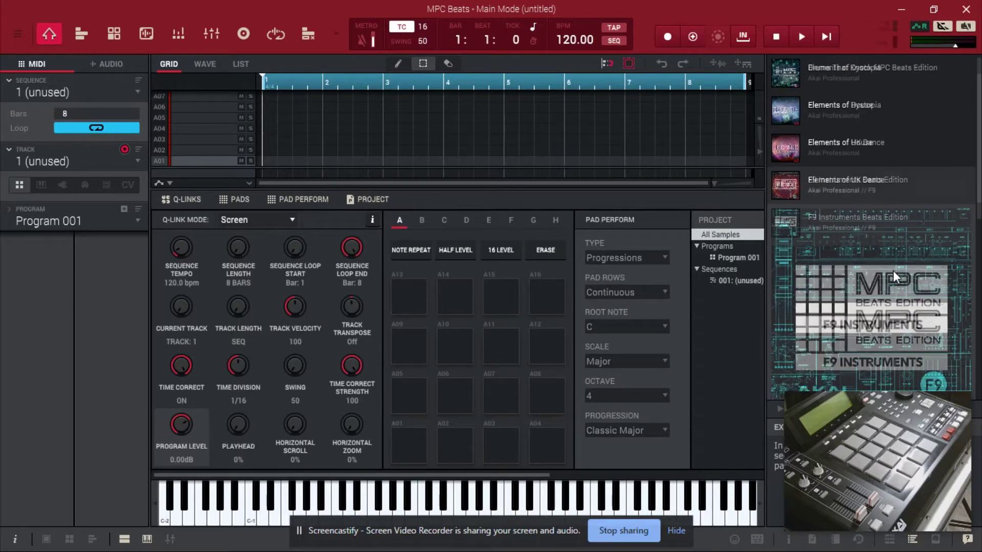
mouse_move(817, 63)
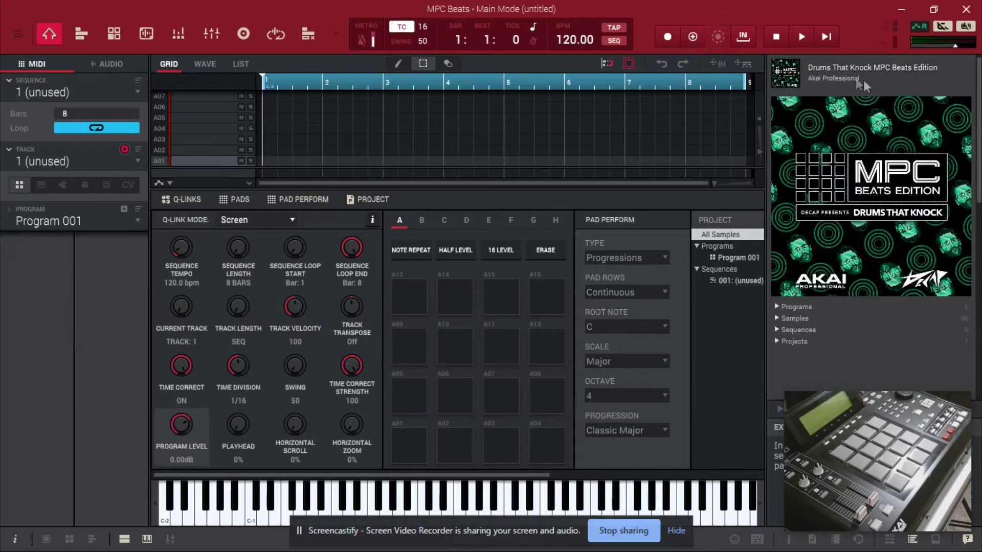
click(777, 307)
click(786, 318)
click(794, 329)
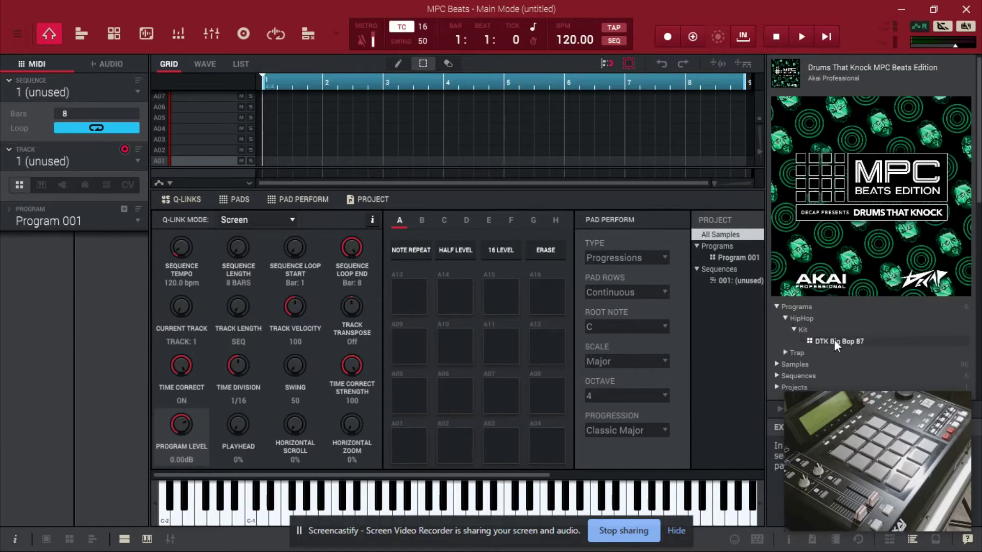
drag(836, 346, 80, 226)
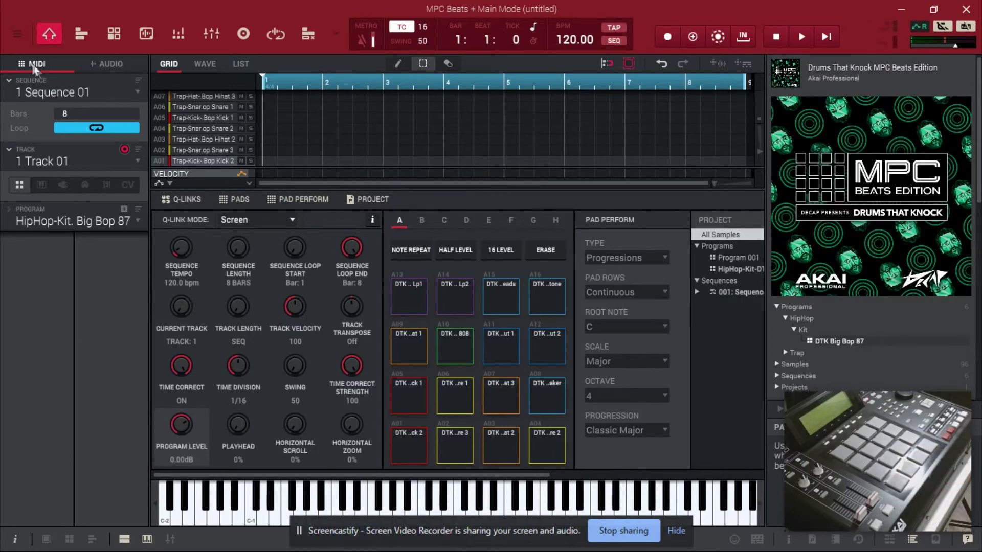
Set pad colours to Classic Velocity and store it as the default for all drum programs
click(17, 34)
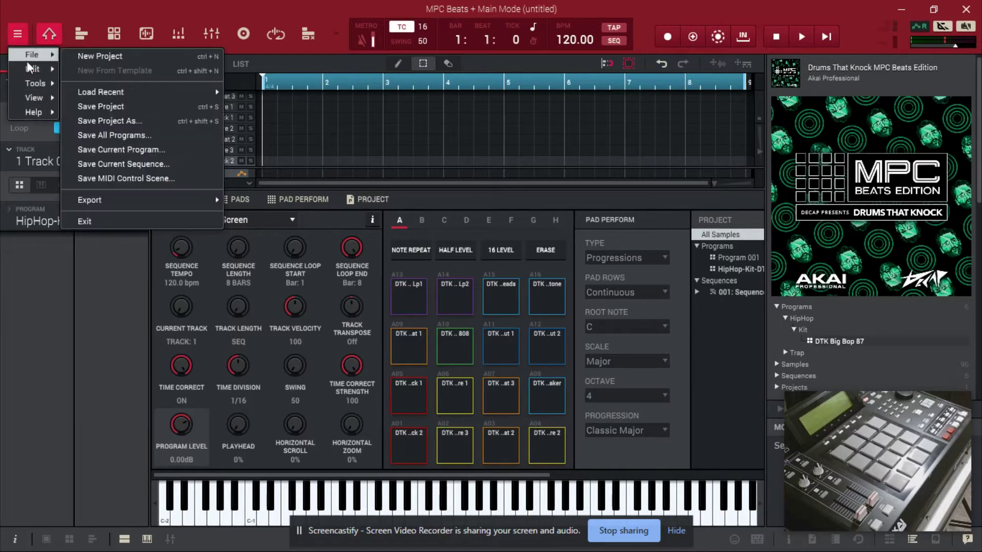
mouse_move(31, 69)
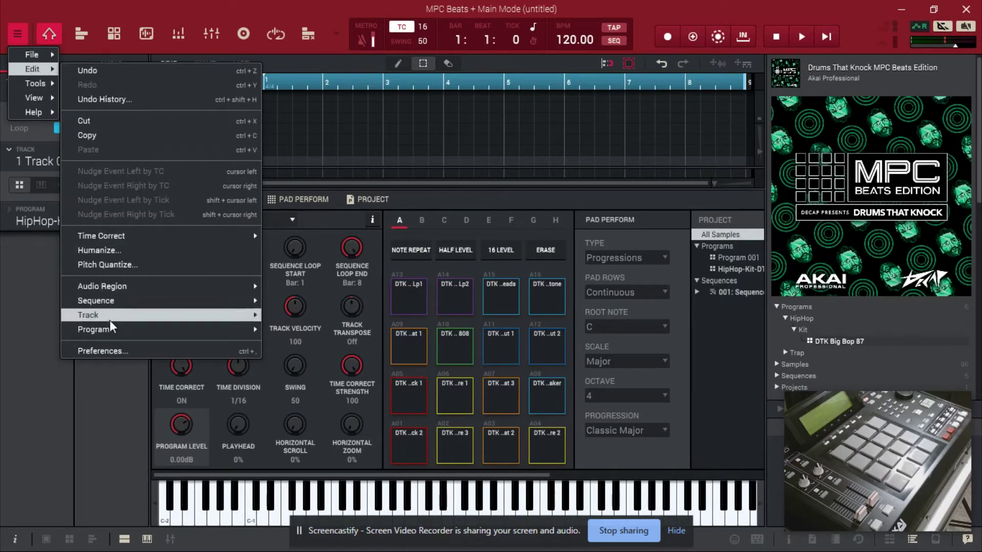
mouse_move(112, 330)
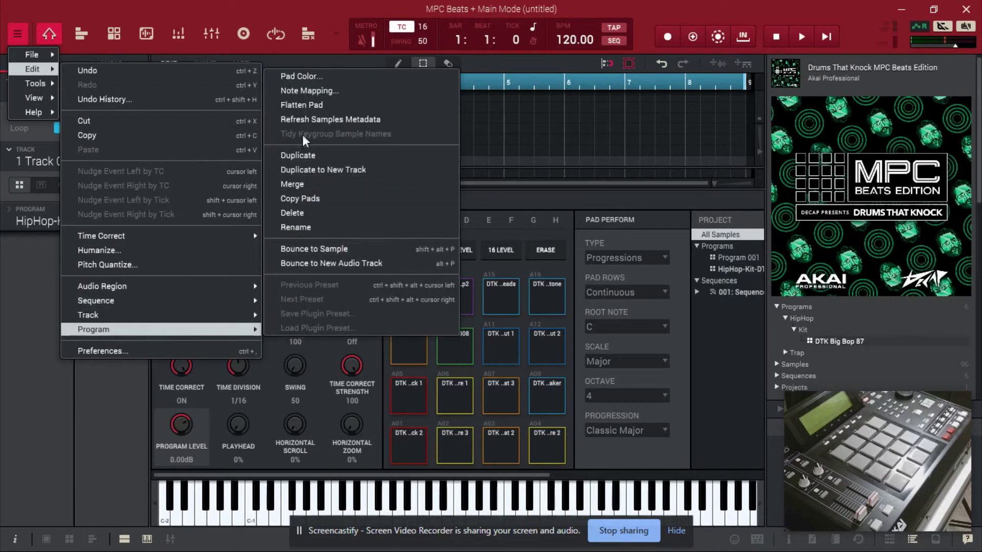
click(301, 76)
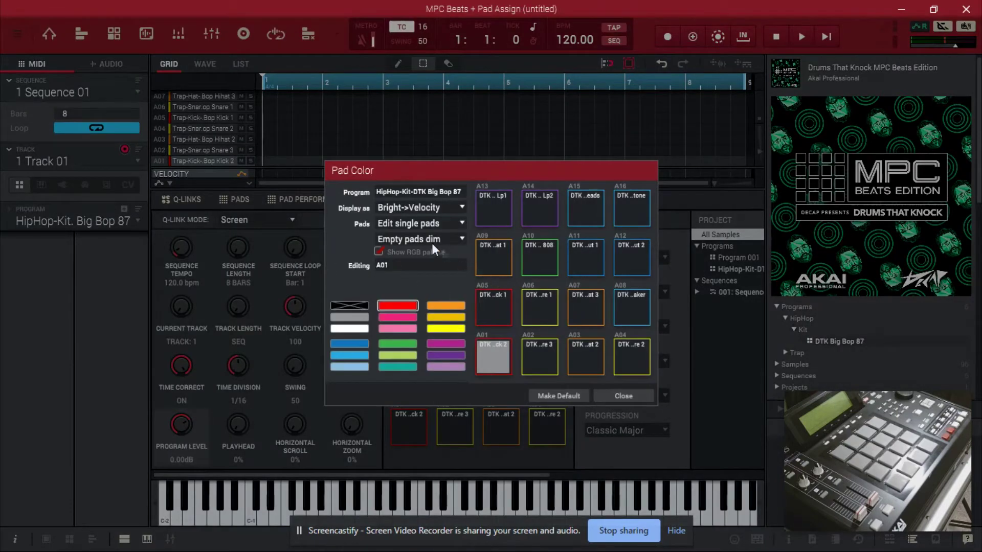
click(458, 207)
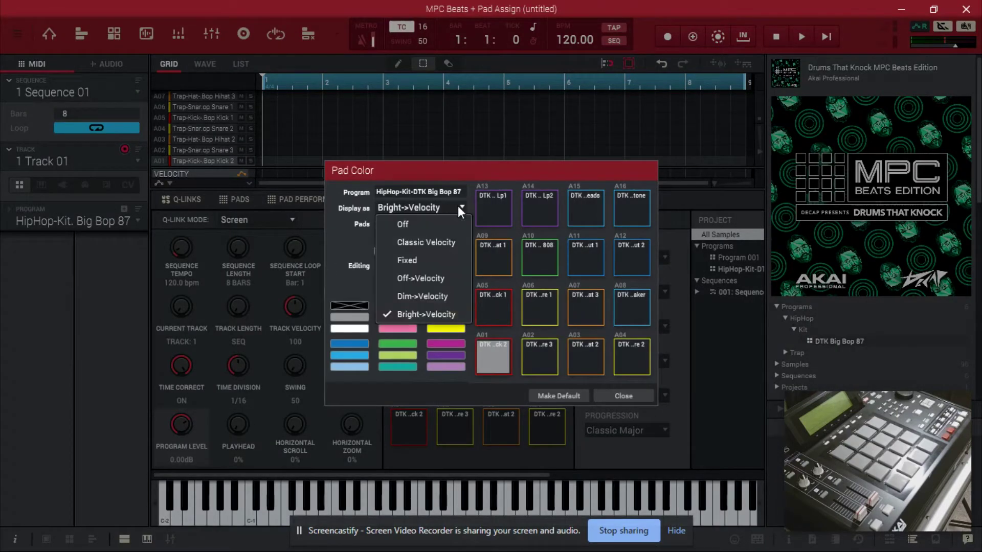
click(451, 241)
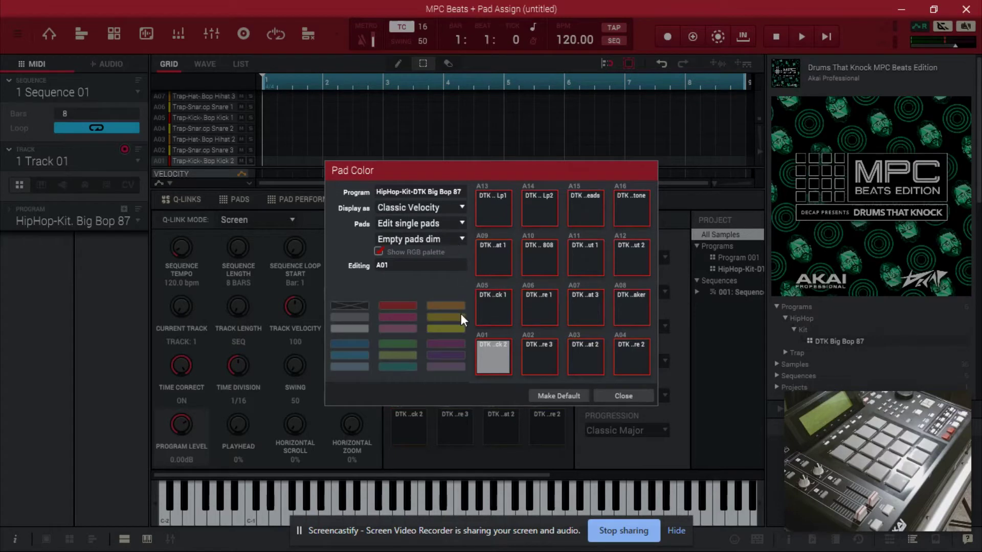
click(578, 399)
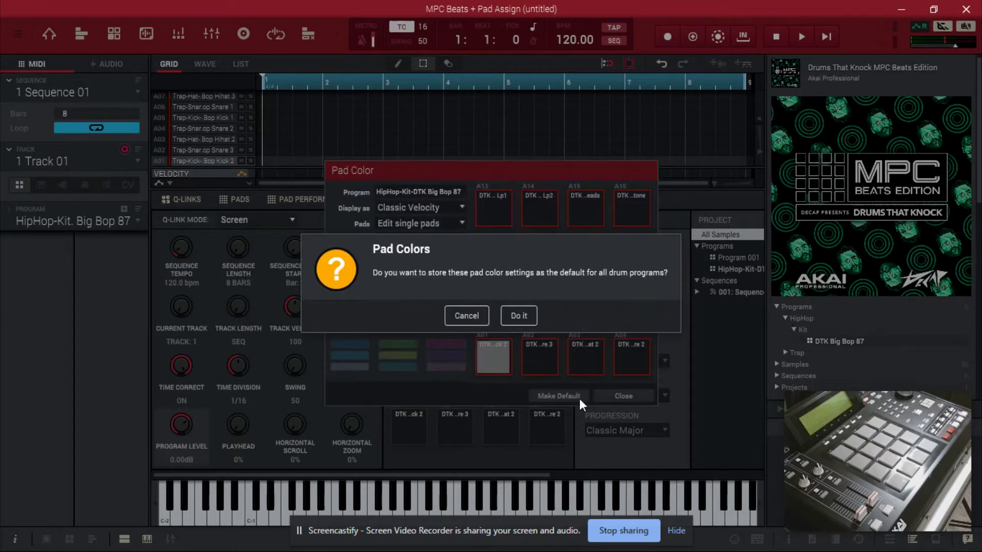
click(512, 317)
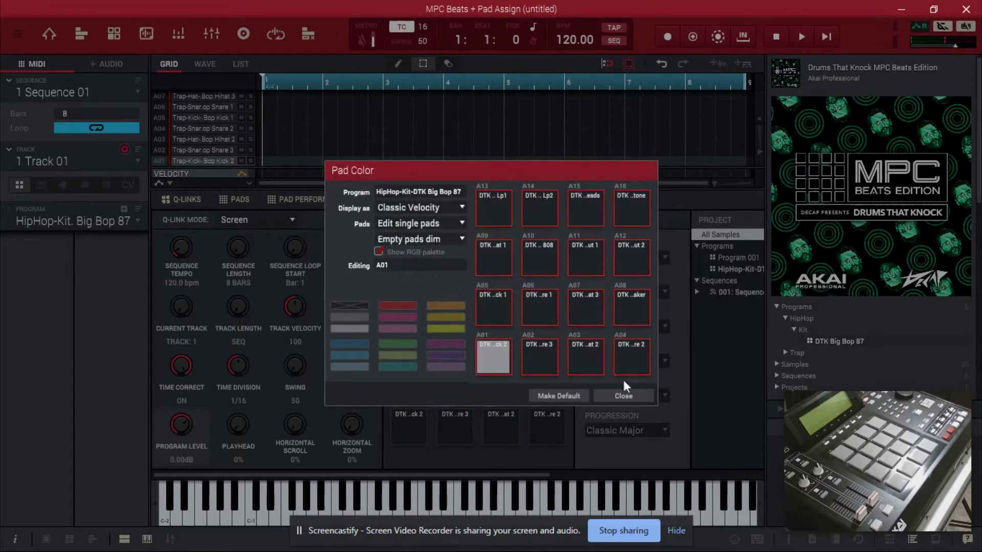
click(624, 395)
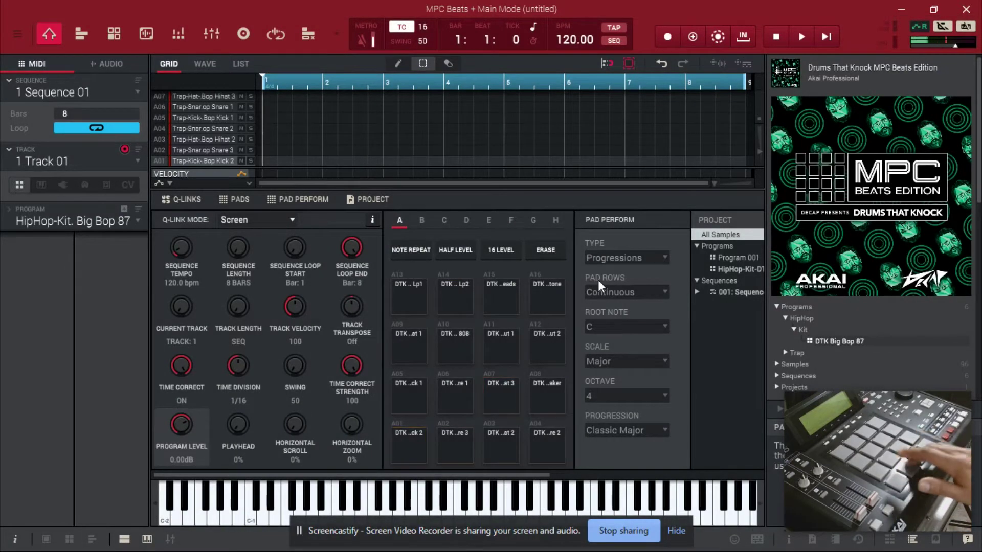
Remap the pads to the Classic MPC note layout, with A01 on MIDI 37
click(18, 33)
mouse_move(51, 71)
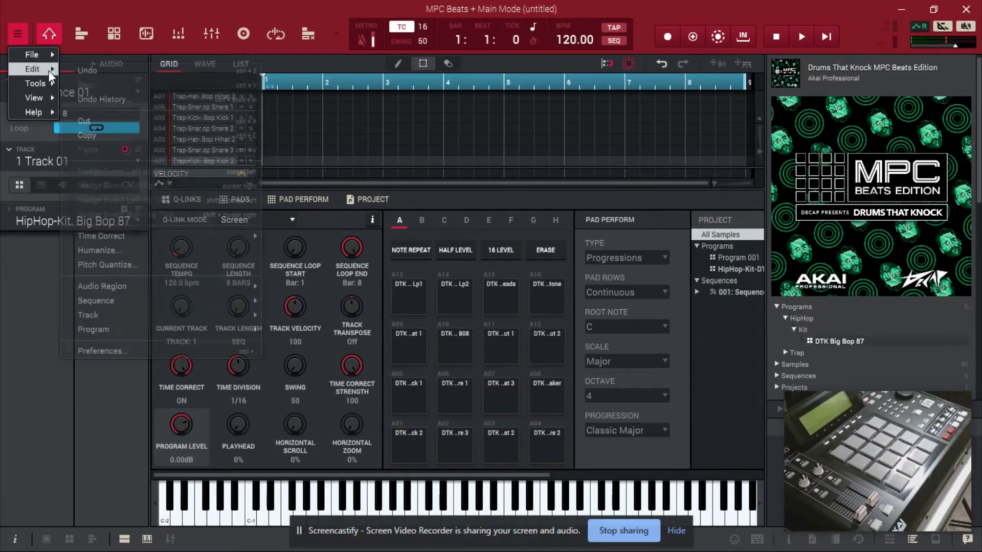
mouse_move(118, 332)
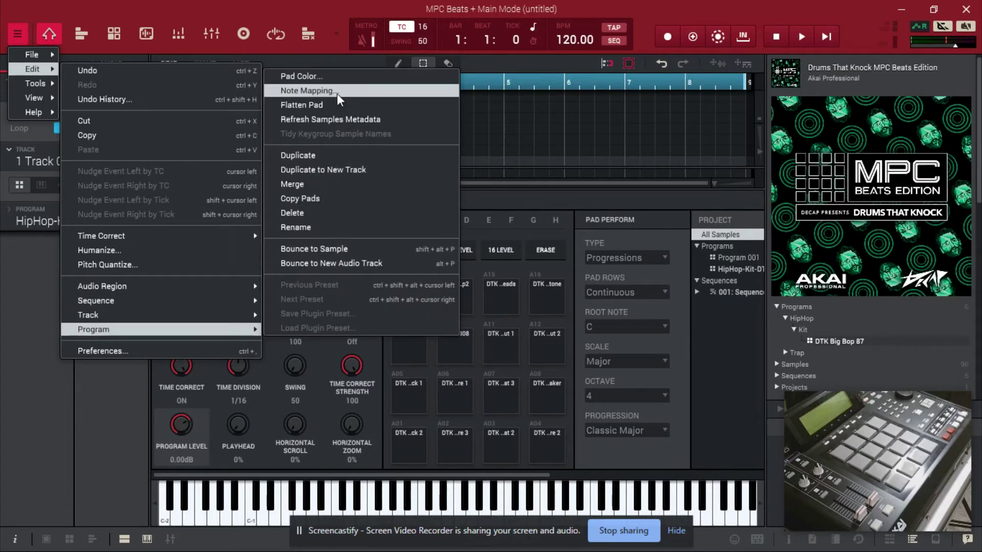
click(307, 91)
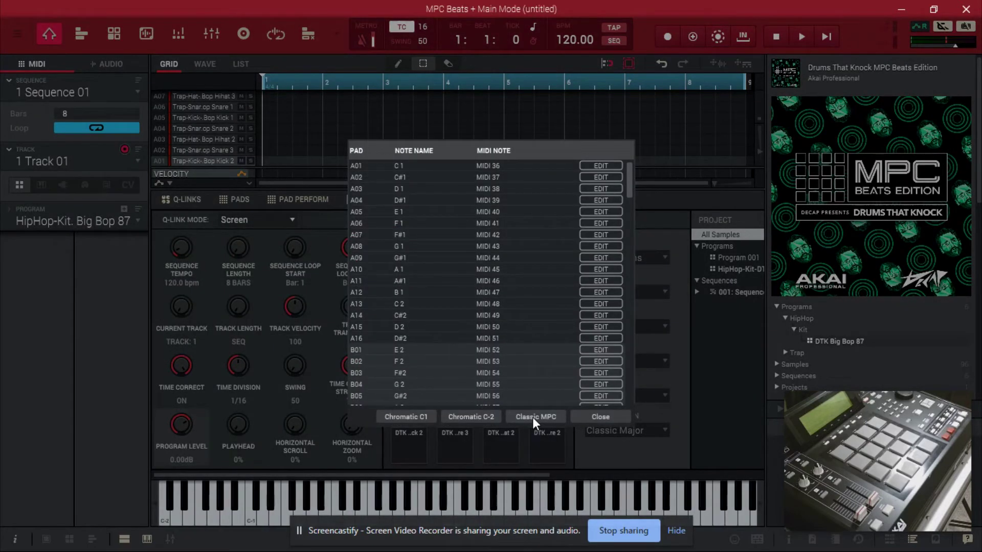
click(532, 417)
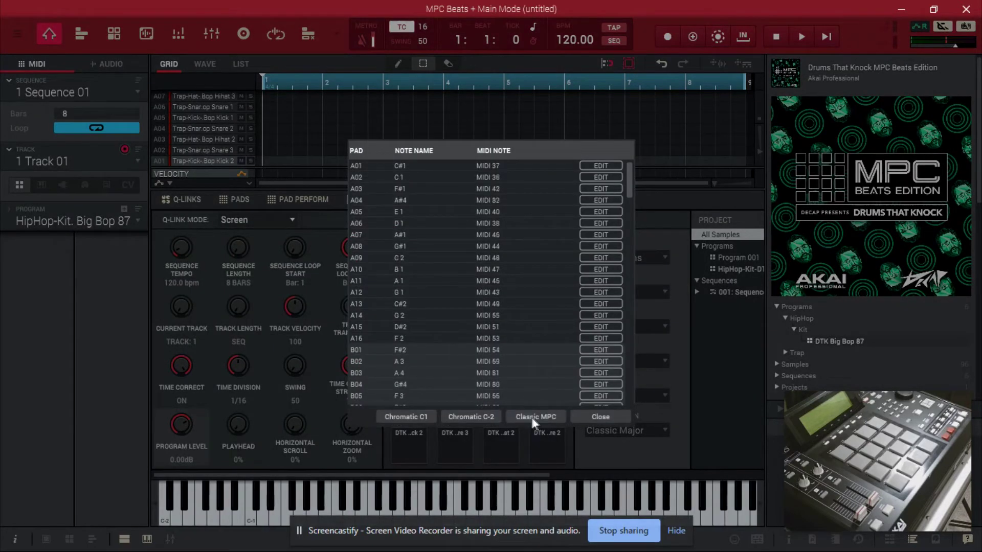
click(591, 417)
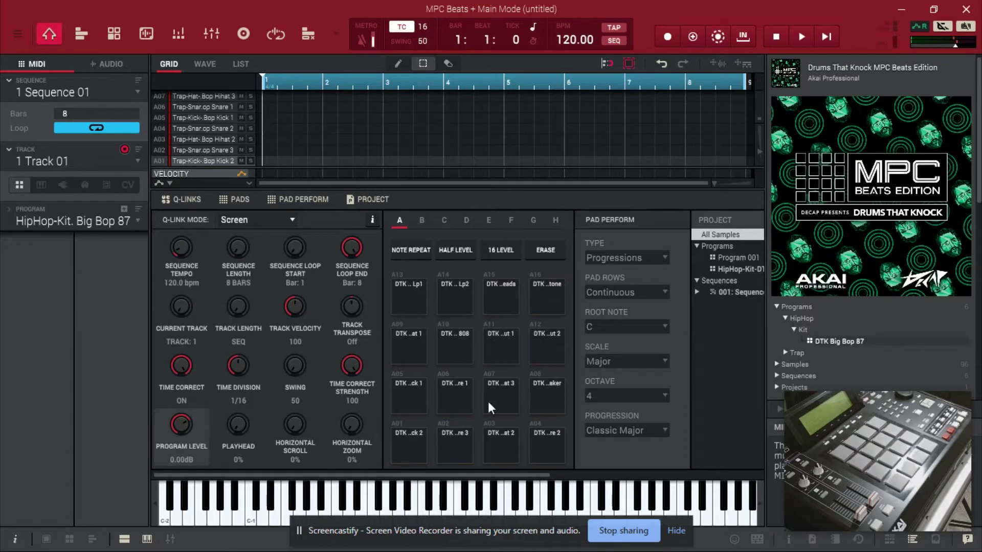
click(19, 37)
mouse_move(27, 69)
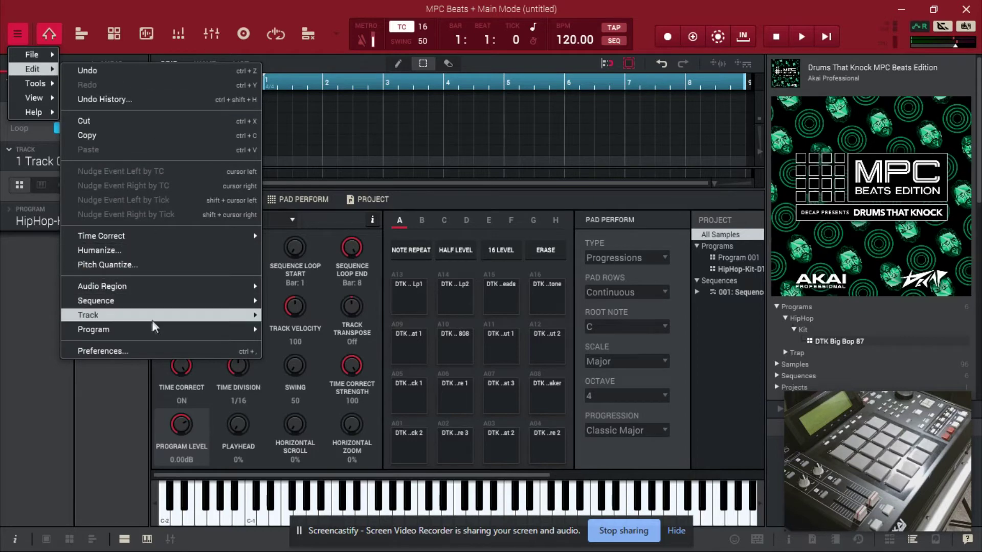
click(148, 350)
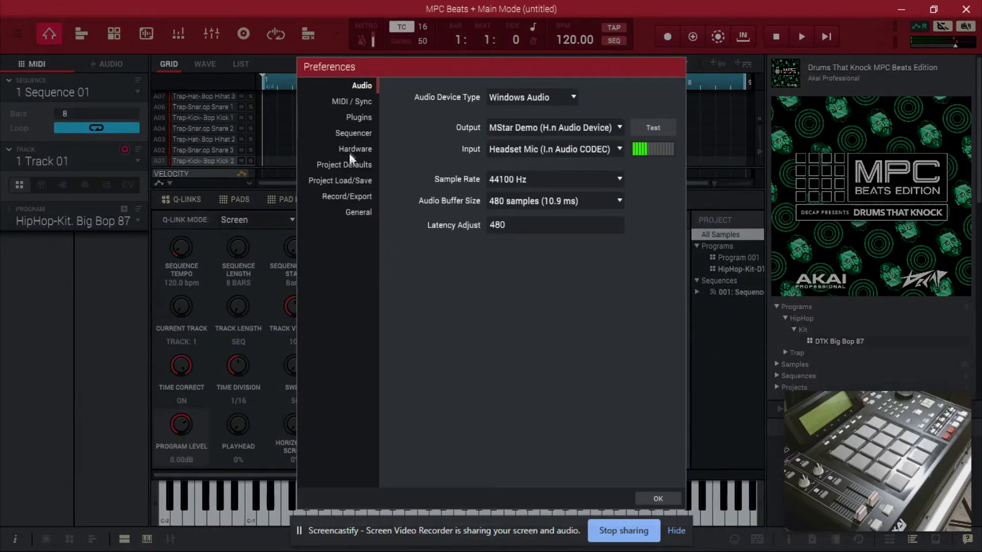
click(350, 104)
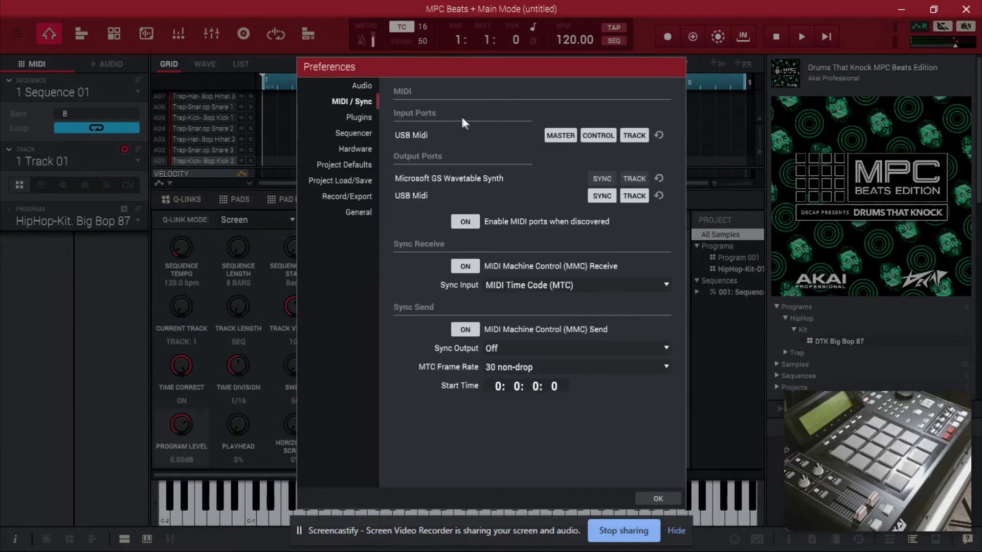
click(560, 133)
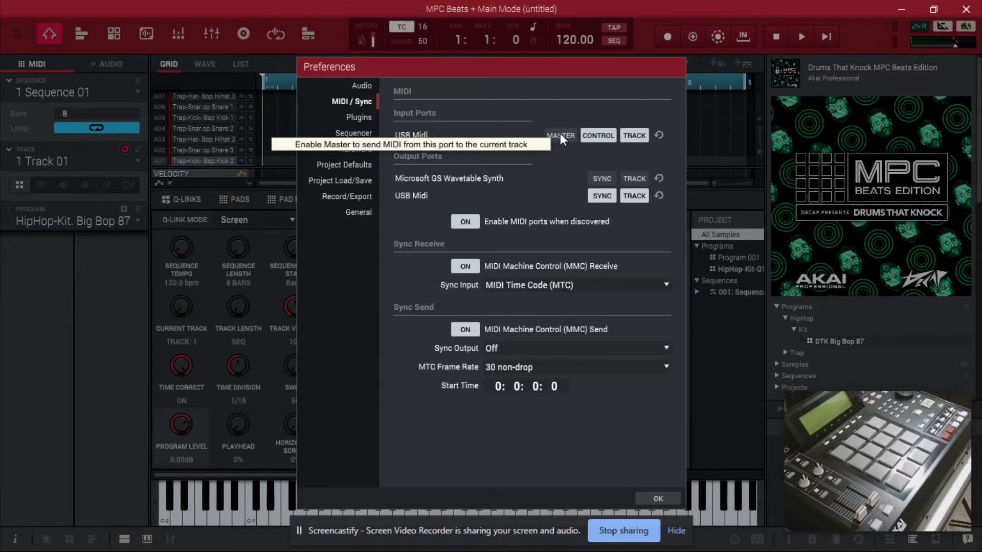
click(560, 134)
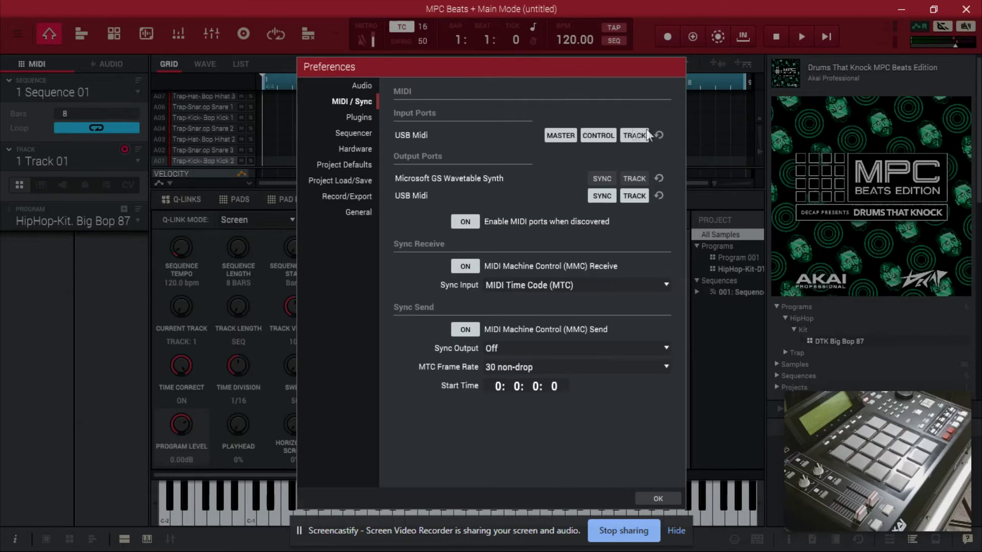
click(670, 500)
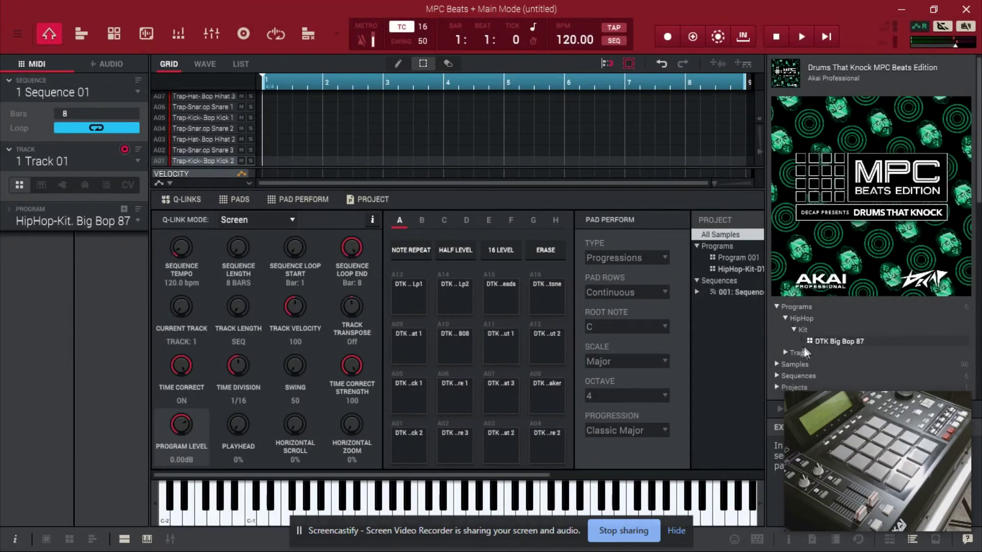
Load the DTK Big Bop 87 HipHop sequence into 1: Sequence 01, a 4-bar, 87 BPM pattern
click(813, 378)
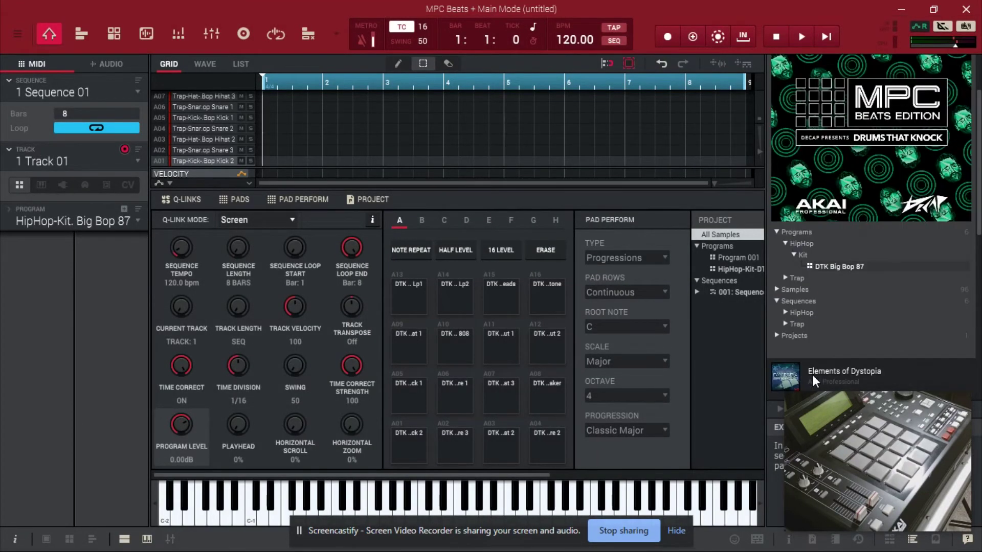
click(785, 312)
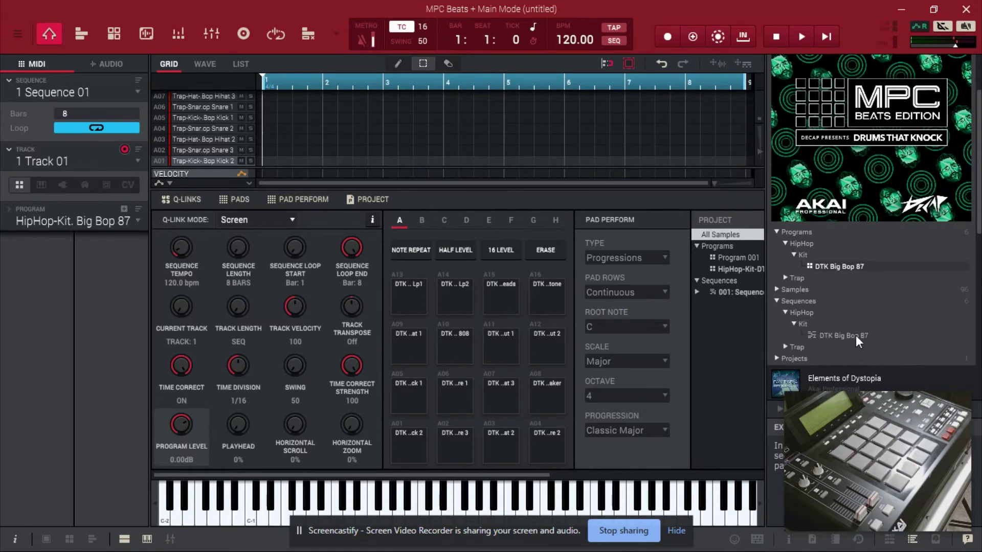
drag(855, 336, 63, 96)
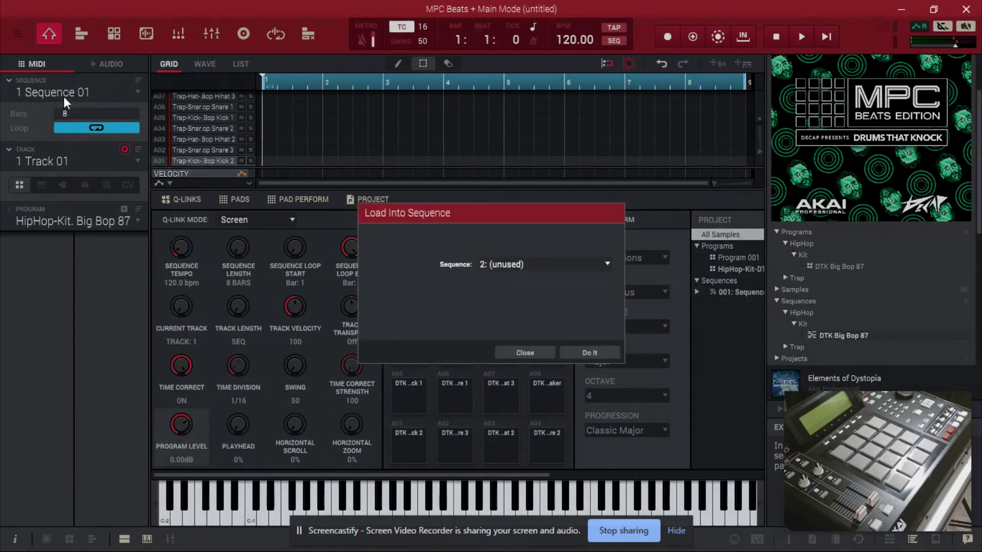
click(597, 269)
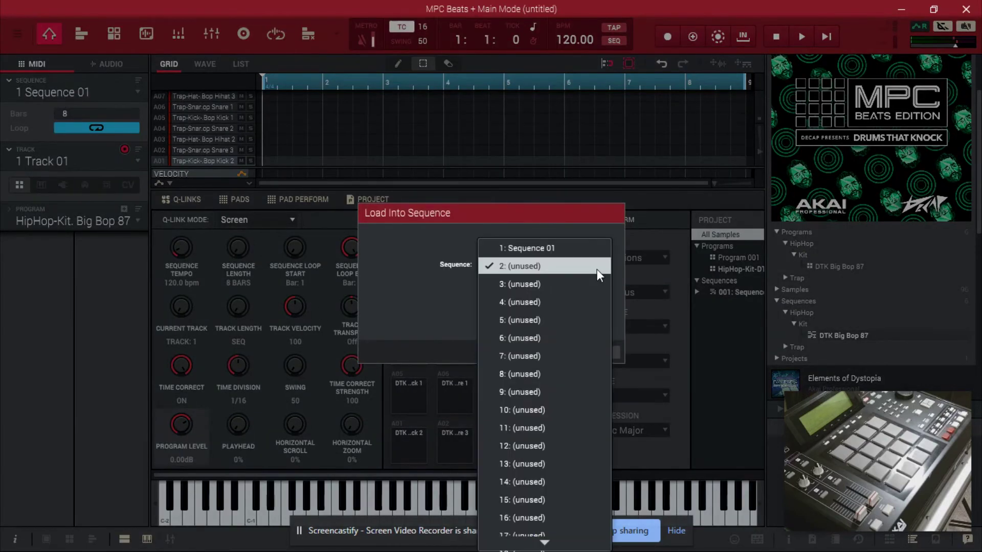
click(587, 244)
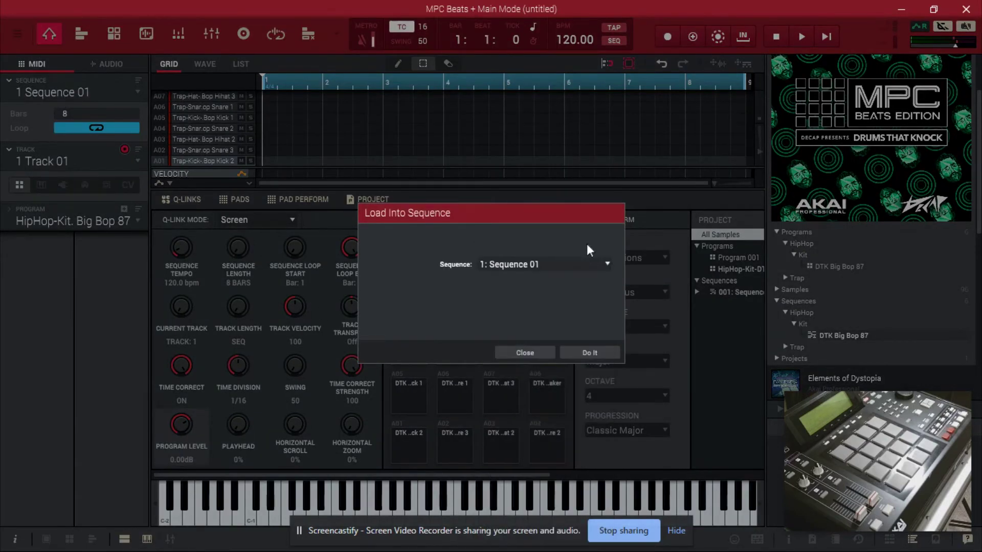
click(579, 352)
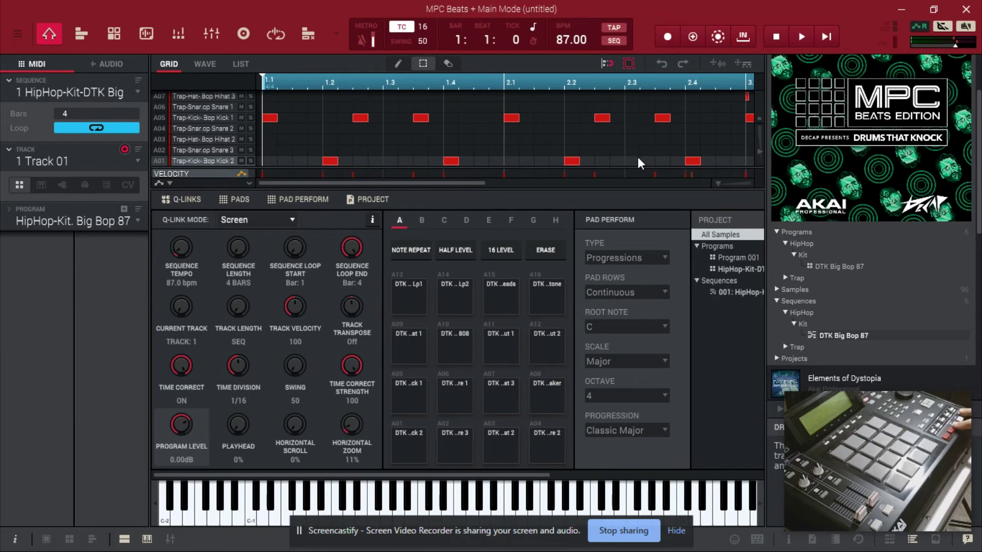
Play the DTK Big Bop 87 sequence, stop it at the start, then restart looping playback
key(space)
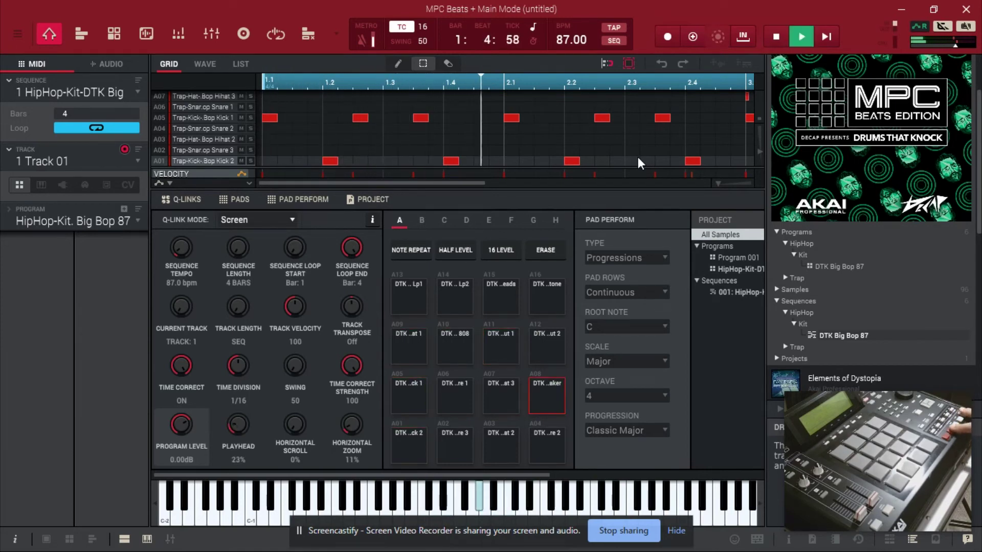
click(776, 37)
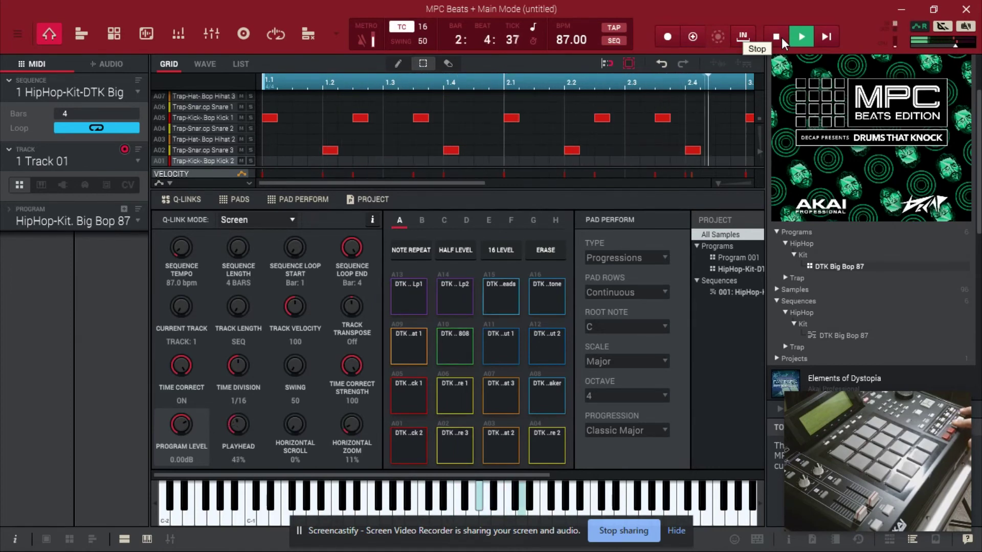
click(778, 37)
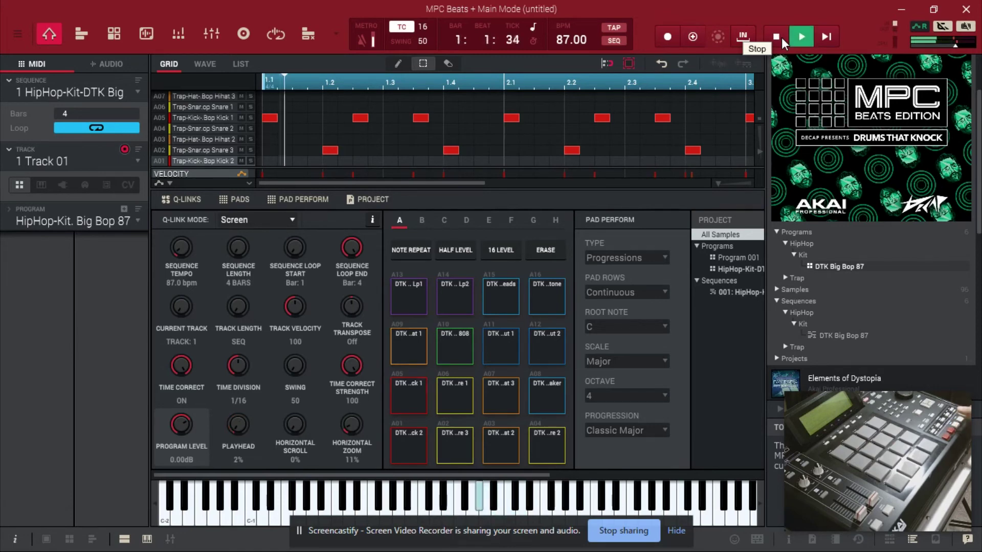
key(space)
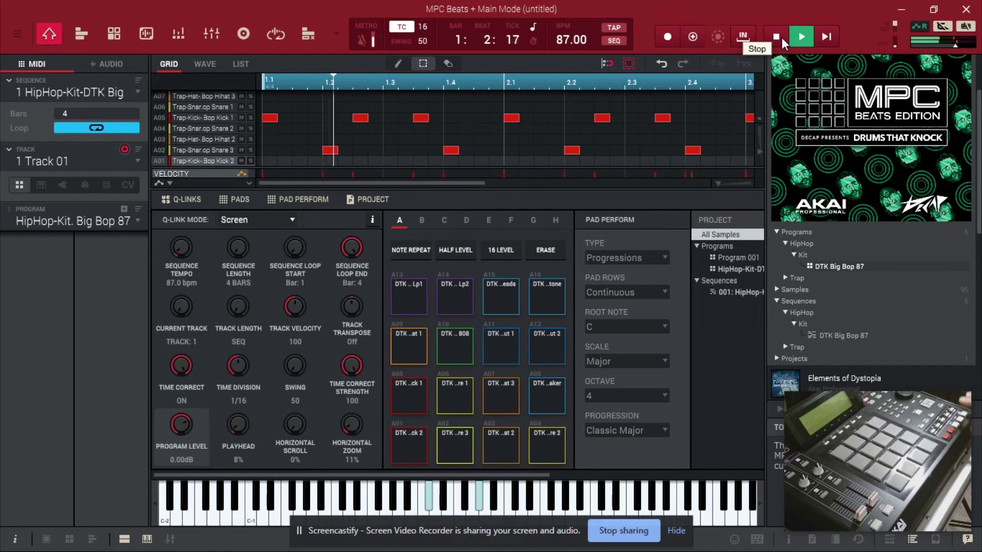